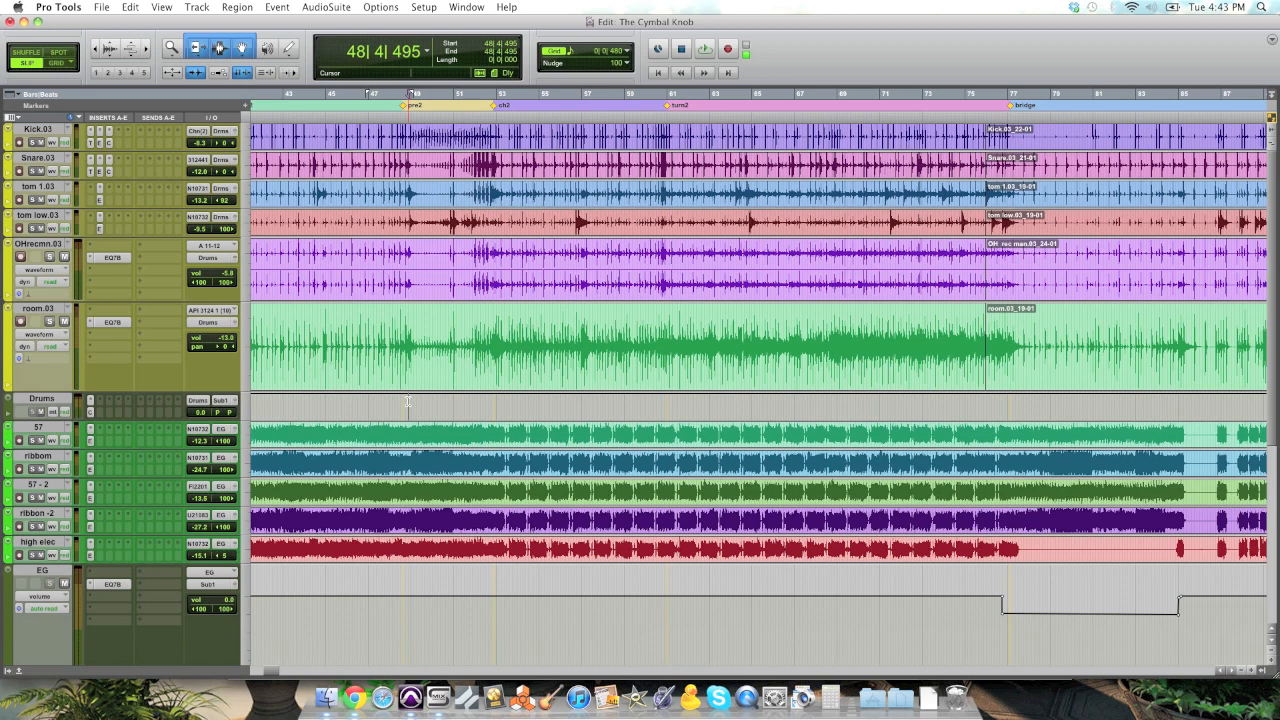
Step: Play the full mix from bar 48 through the second chorus and into the turn2 section
{"action": "key", "text": "space"}
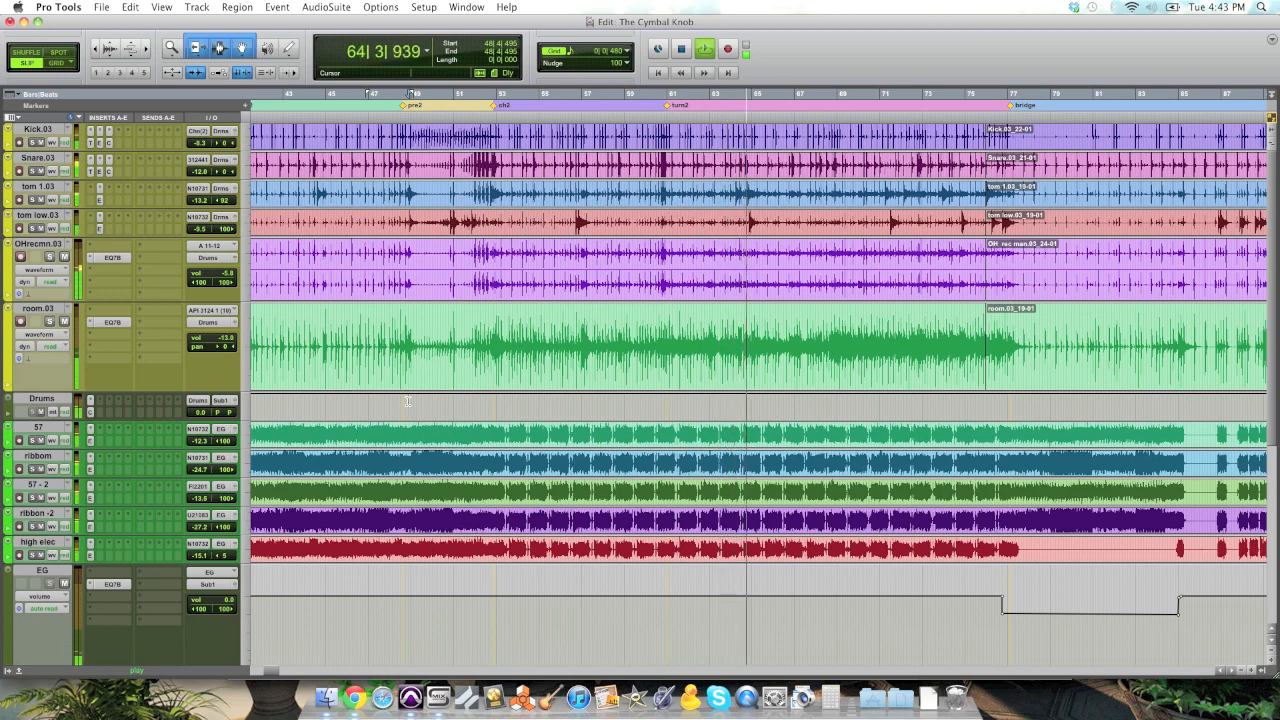
{"action": "key", "text": "space"}
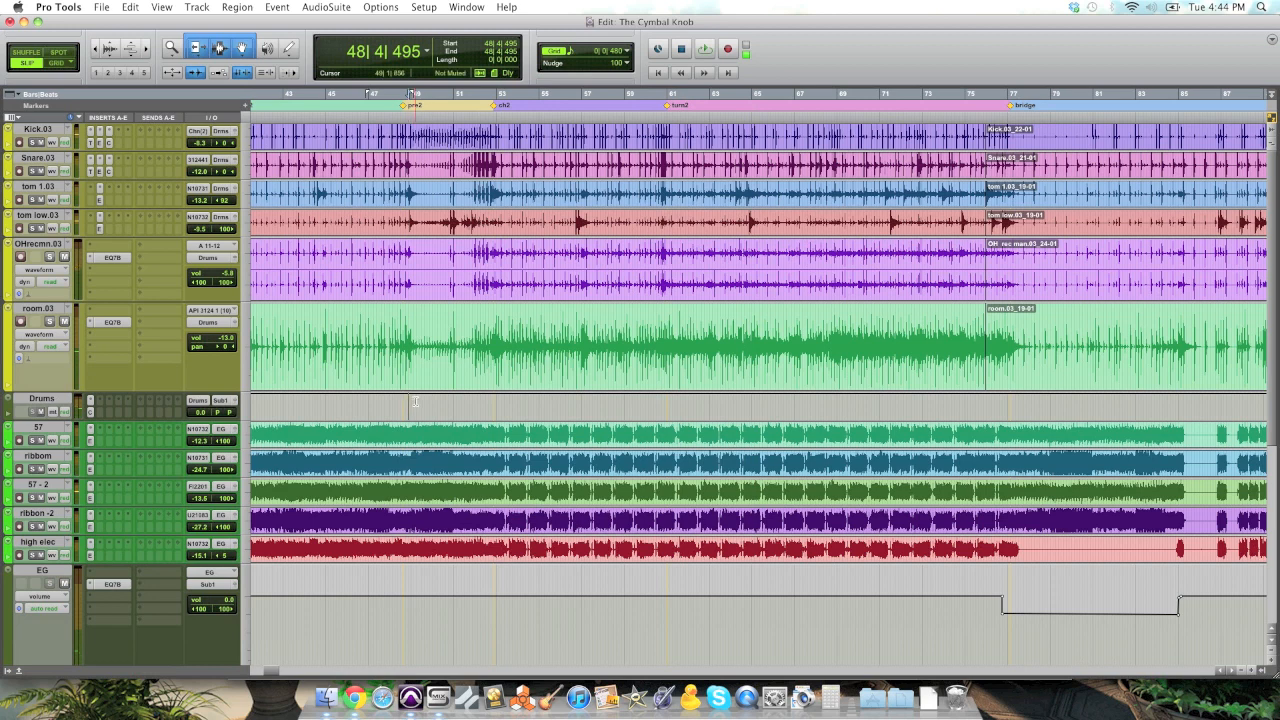
Step: Try raising the OH track's volume automation to -1.7 dB from the turn2 marker to about bar 73
{"action": "left_click", "coordinate": [675, 262]}
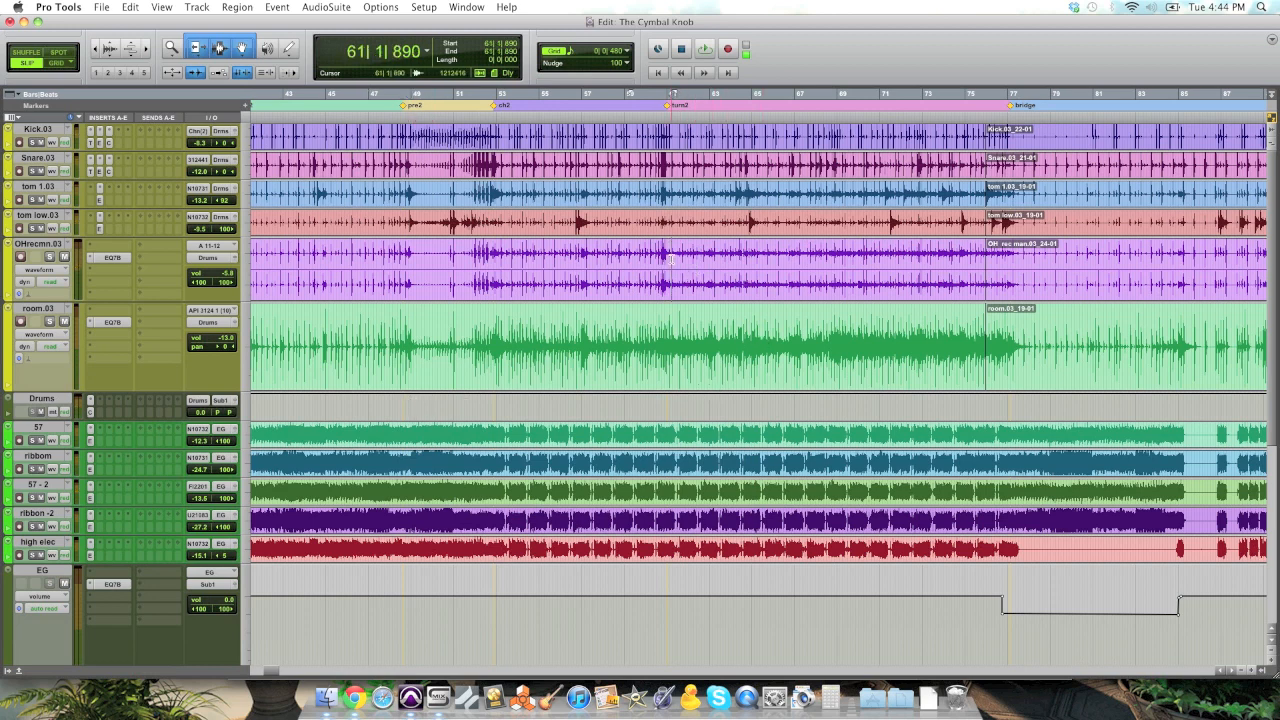
{"action": "key", "text": "super+bracketright"}
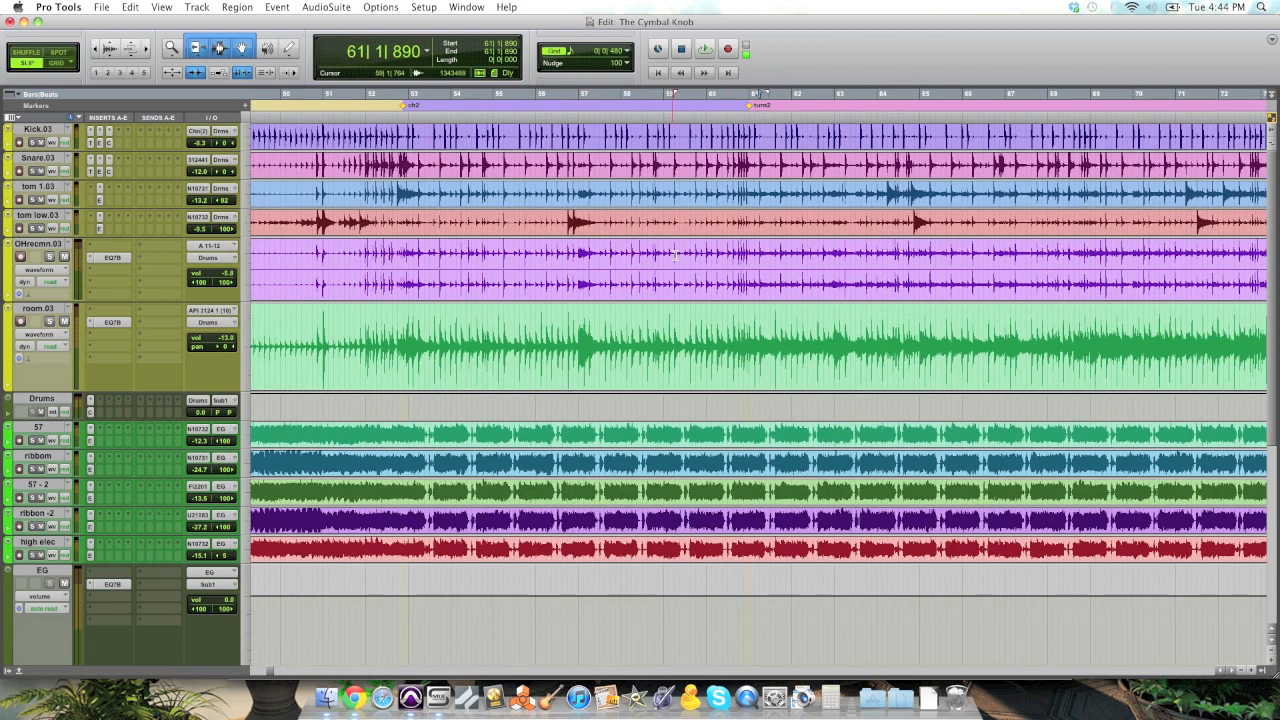
{"action": "left_click", "coordinate": [748, 262]}
{"action": "scroll", "coordinate": [748, 262], "scroll_direction": "right", "scroll_amount": 5}
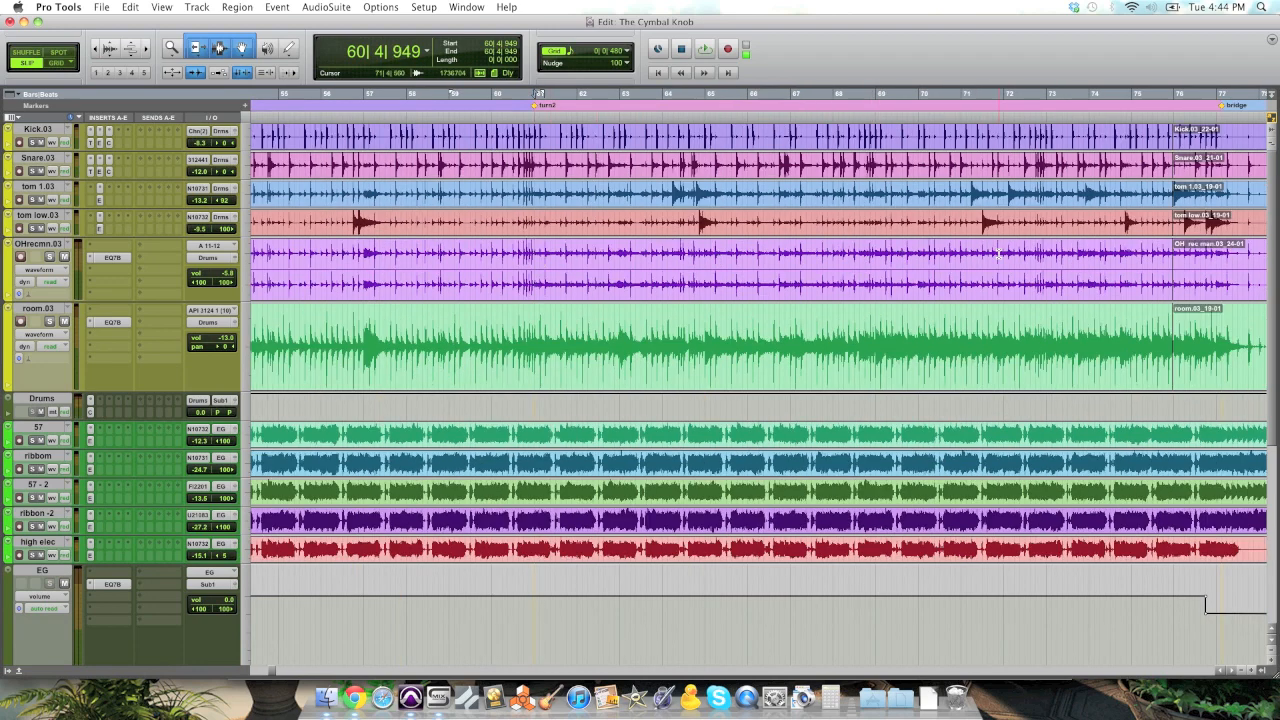
{"action": "left_click", "coordinate": [1064, 262], "text": "shift"}
{"action": "left_click", "coordinate": [38, 271]}
{"action": "left_click", "coordinate": [38, 281]}
{"action": "left_click_drag", "start_coordinate": [750, 240], "coordinate": [751, 238]}
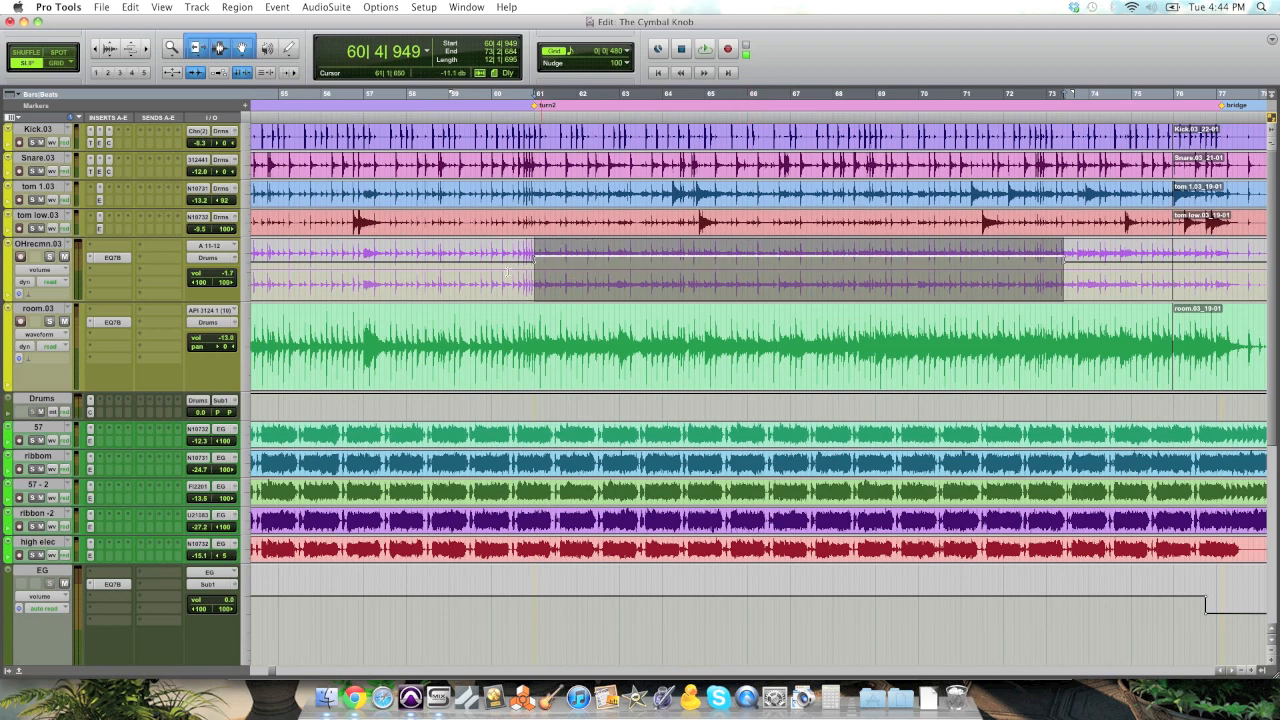
Step: Play the mix from about bar 59 to audition the overhead boost going into turn2
{"action": "left_click", "coordinate": [481, 270]}
{"action": "key", "text": "space"}
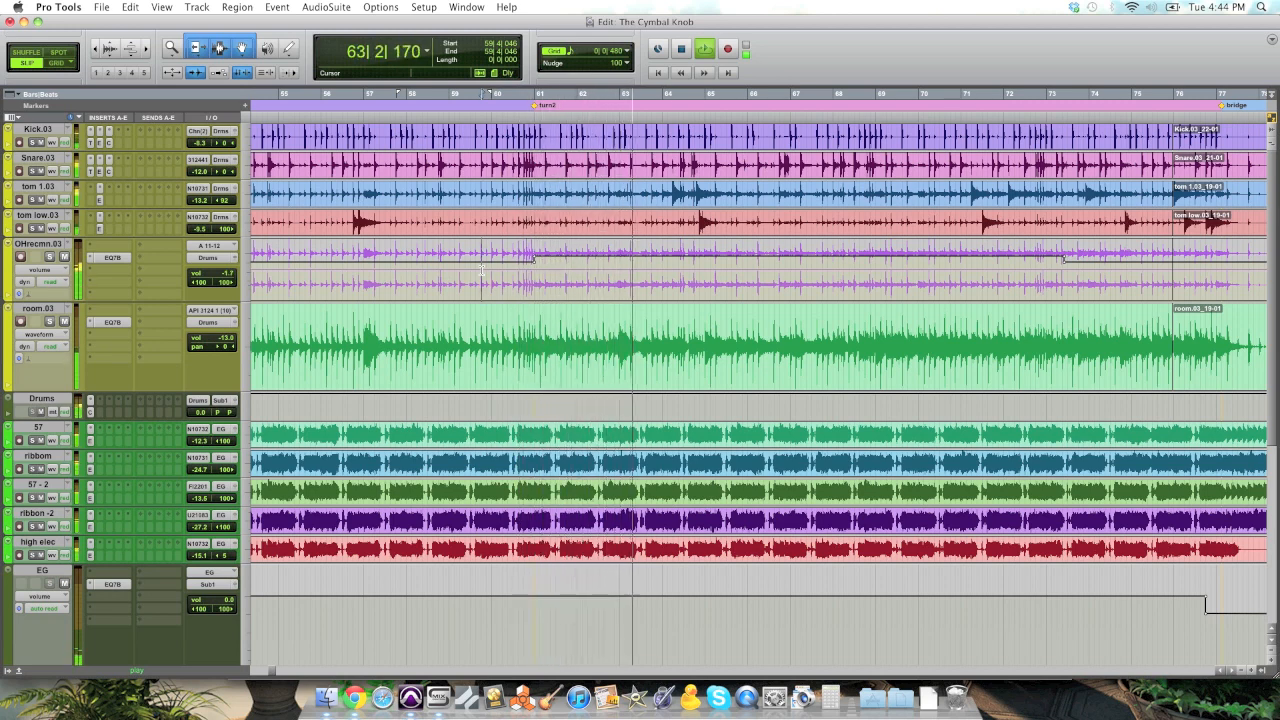
{"action": "key", "text": "space"}
Step: Try a smaller overhead boost of -4.3 dB across the turn2 section and play the transition again
{"action": "left_click_drag", "start_coordinate": [689, 240], "coordinate": [690, 244]}
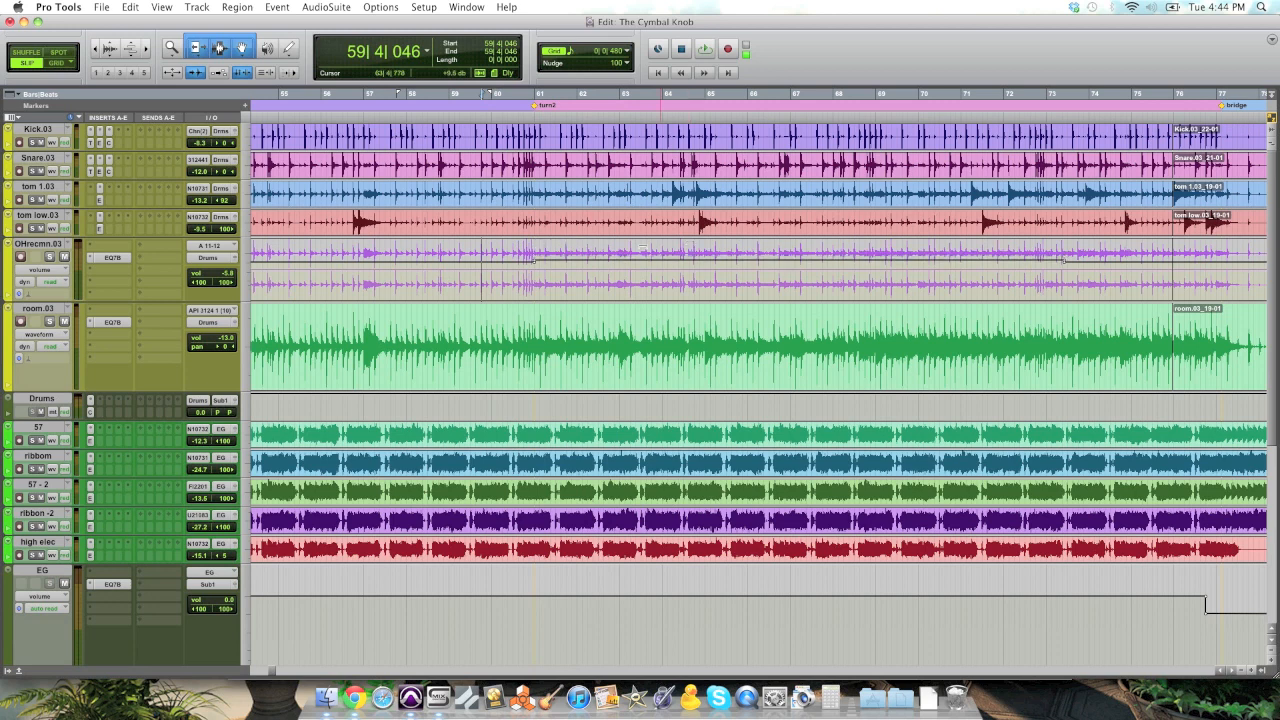
{"action": "key", "text": "space"}
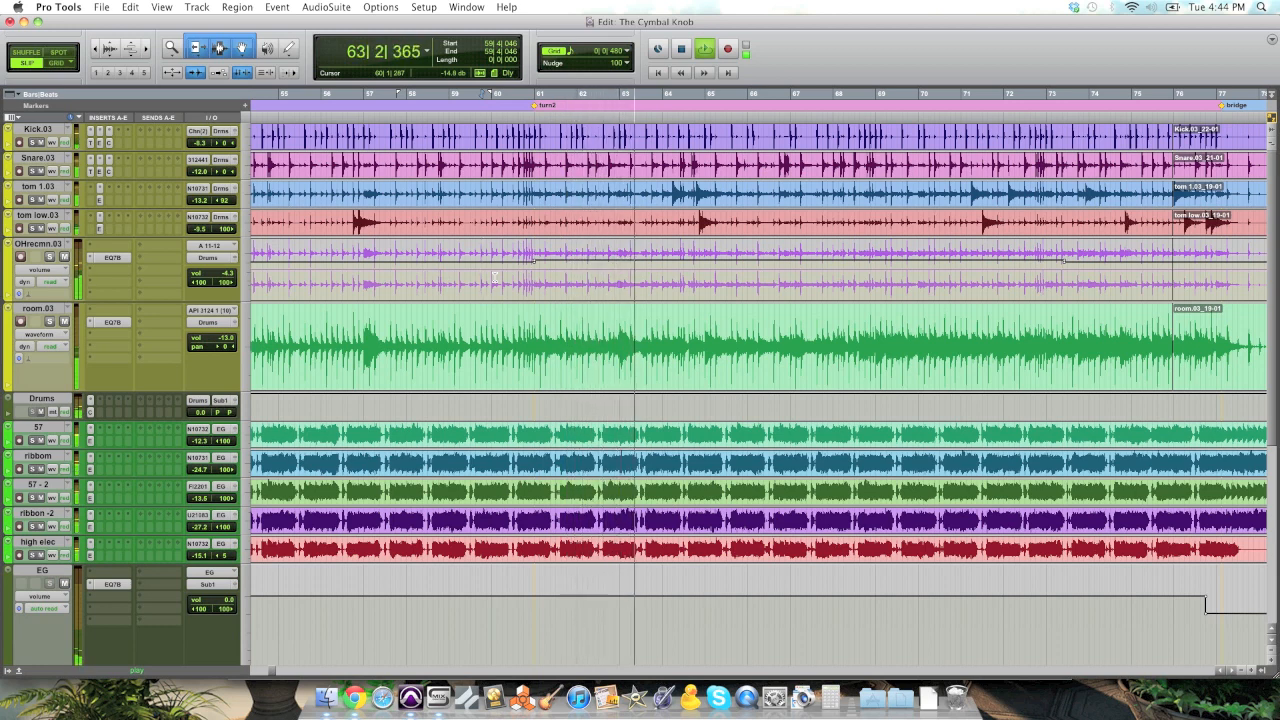
{"action": "key", "text": "space"}
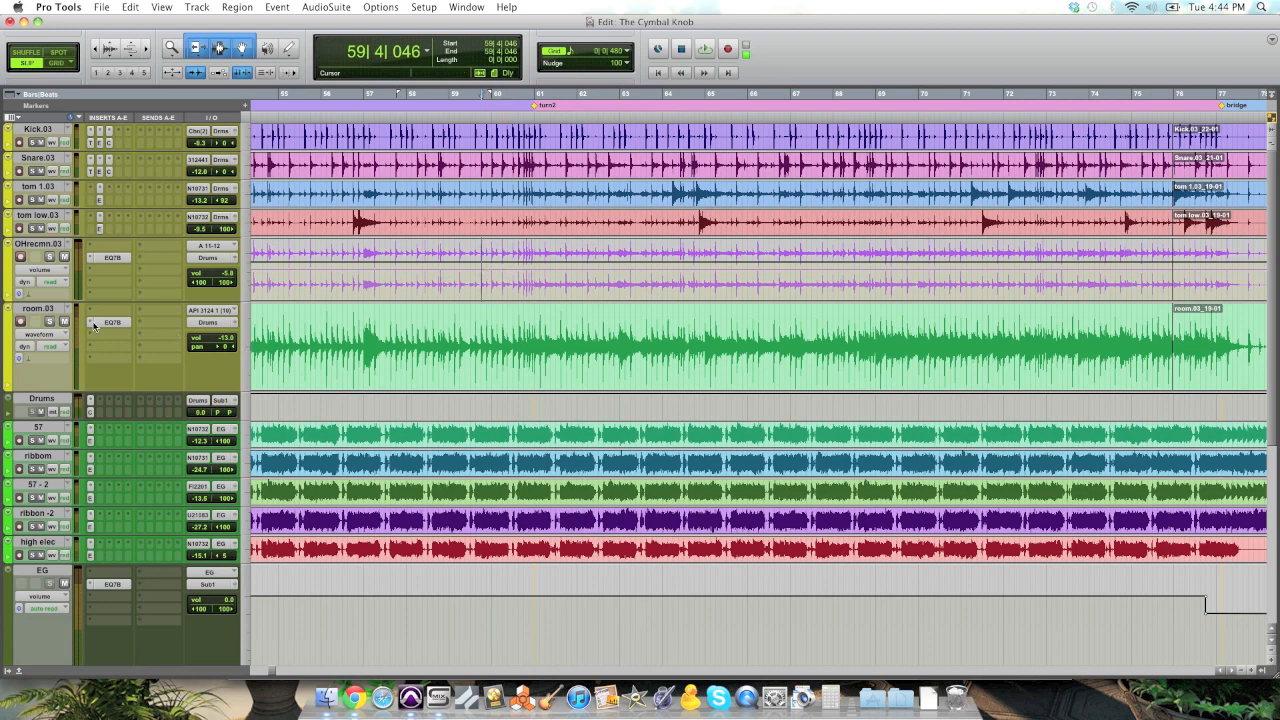
Step: Solo the room.03 track and listen to it from about bar 55
{"action": "left_click", "coordinate": [52, 324]}
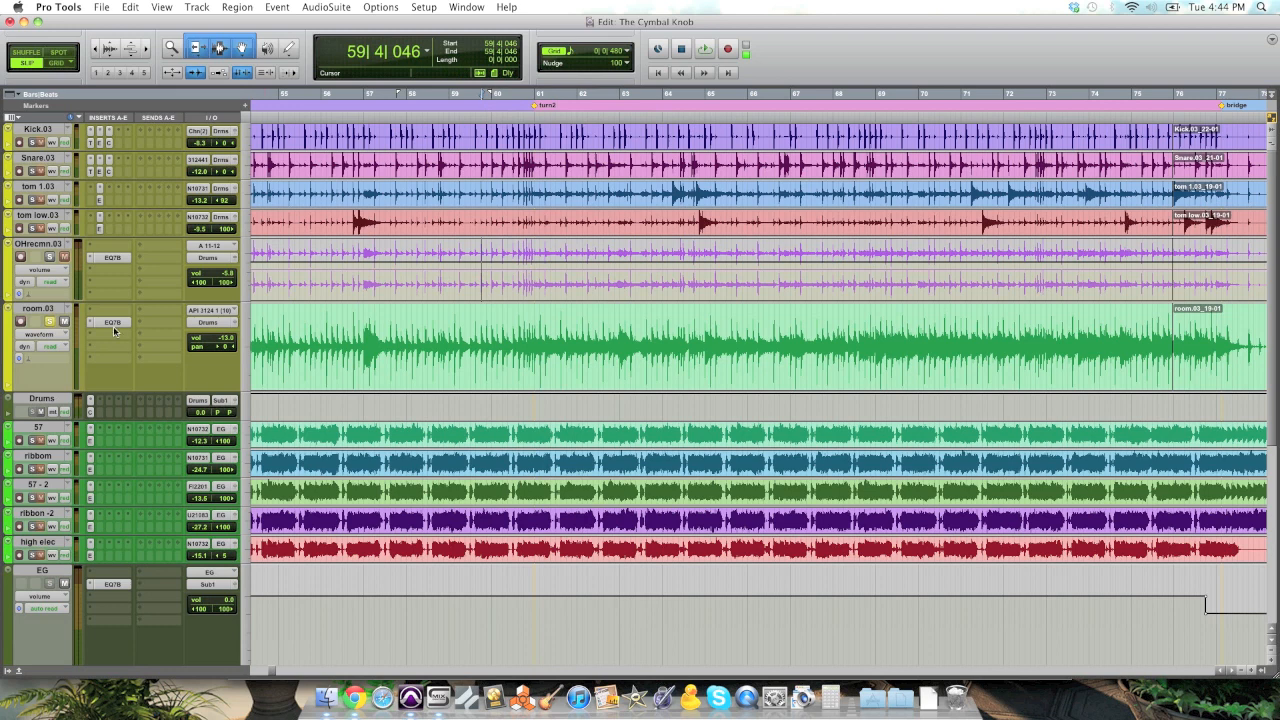
{"action": "left_click", "coordinate": [283, 336]}
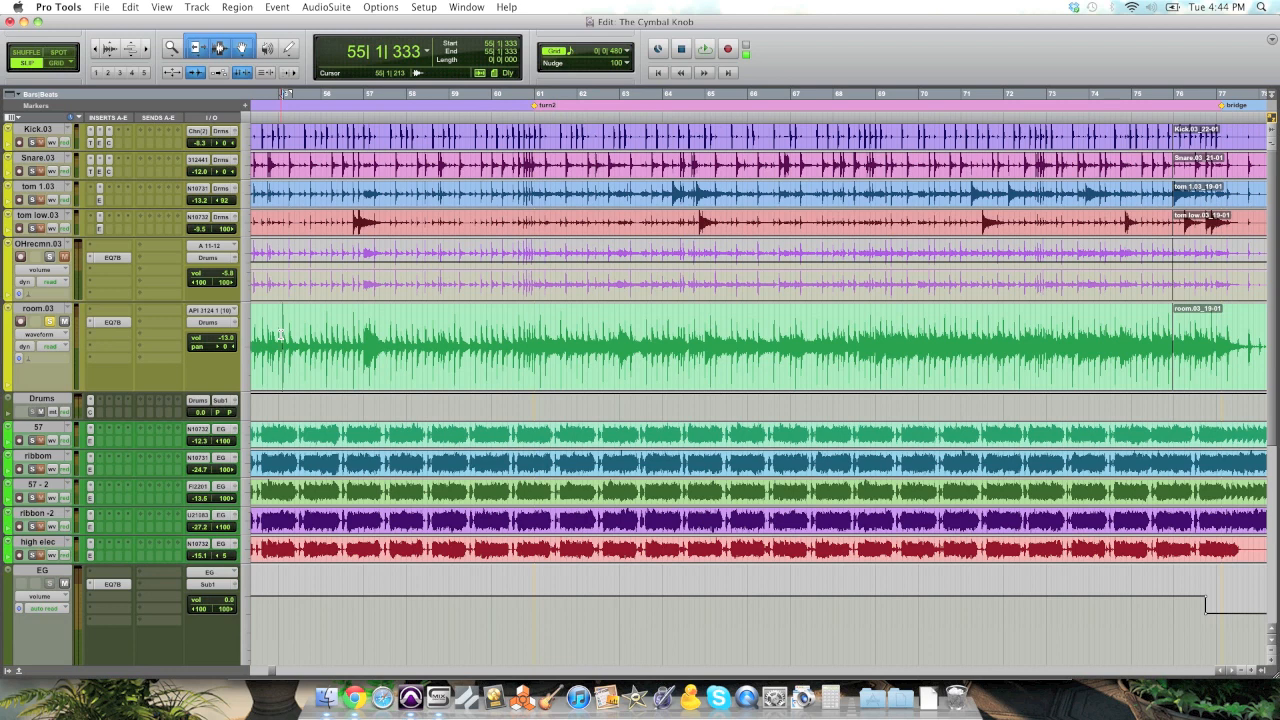
{"action": "key", "text": "space"}
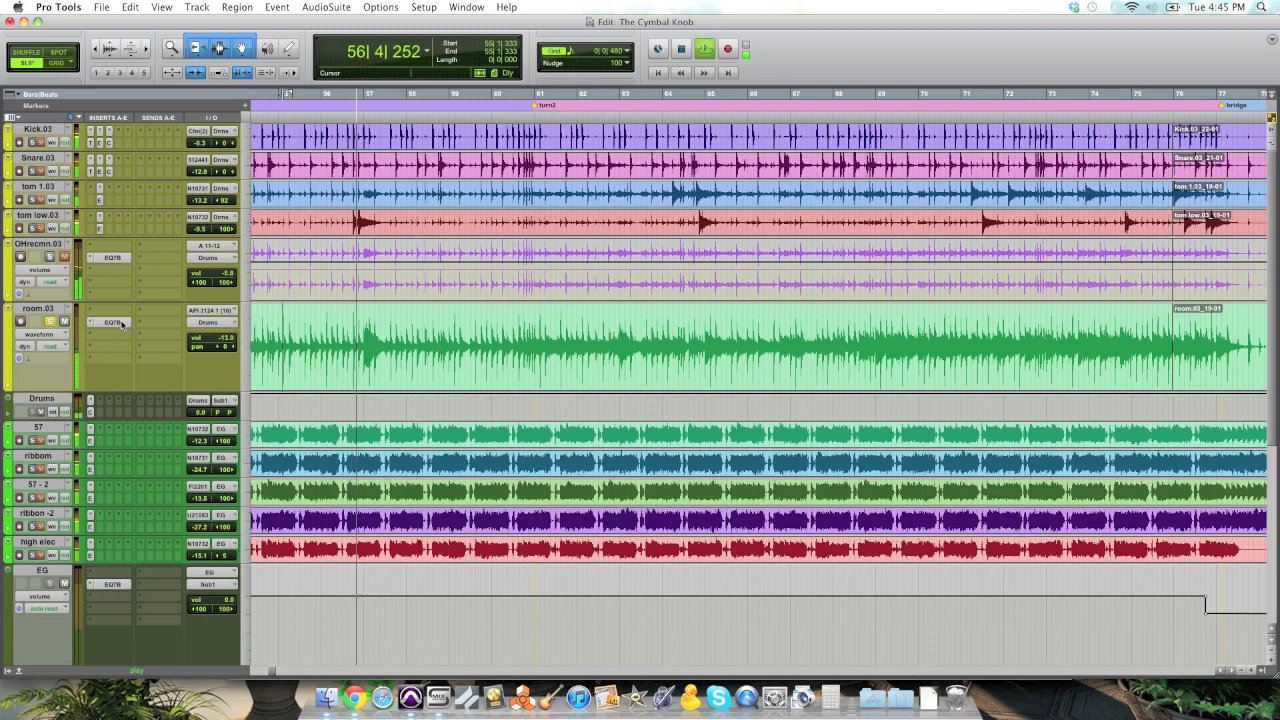
{"action": "key", "text": "space"}
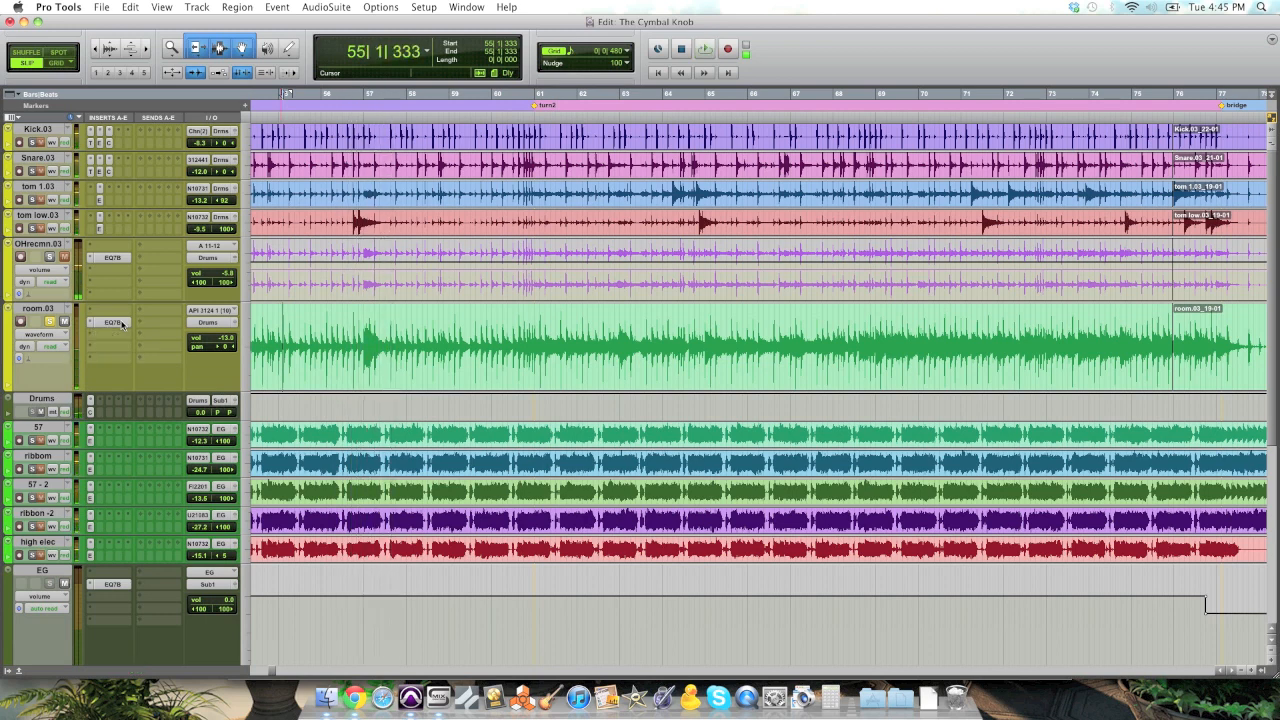
Step: Examine the room track's EQ settings and its waveform across the song sections, and take the track out of solo
{"action": "left_click", "coordinate": [118, 322]}
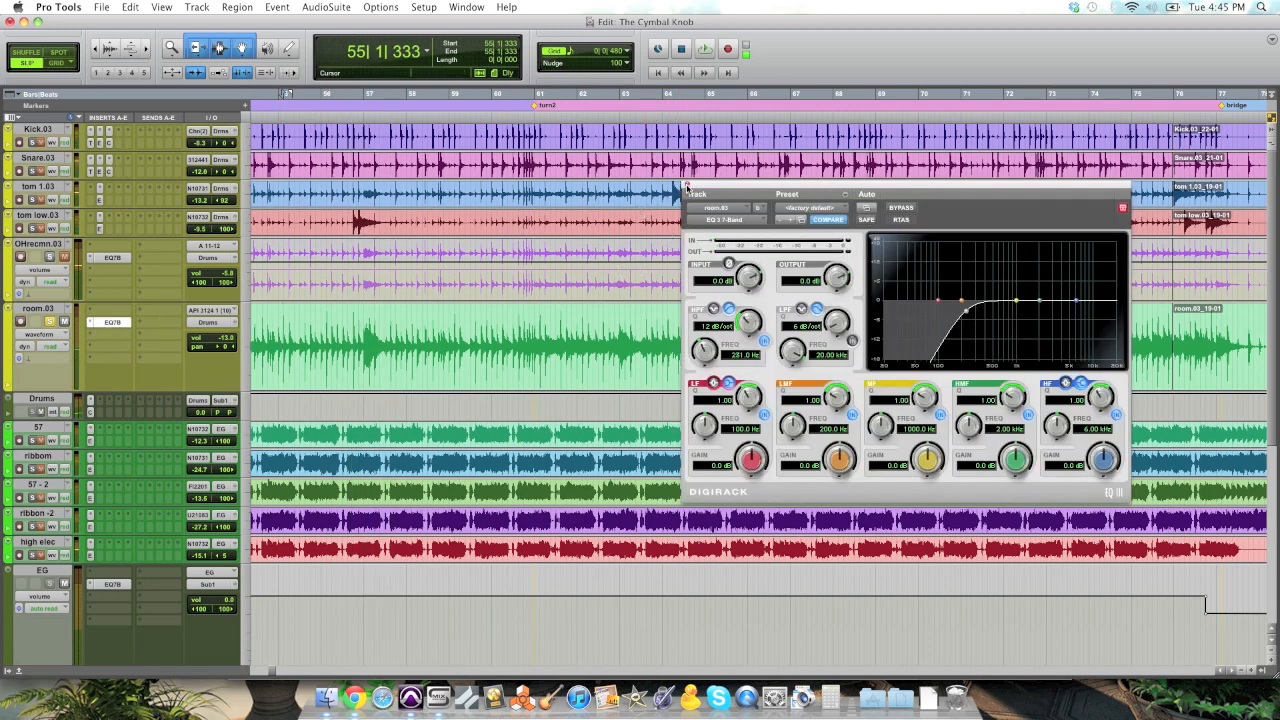
{"action": "left_click", "coordinate": [686, 187]}
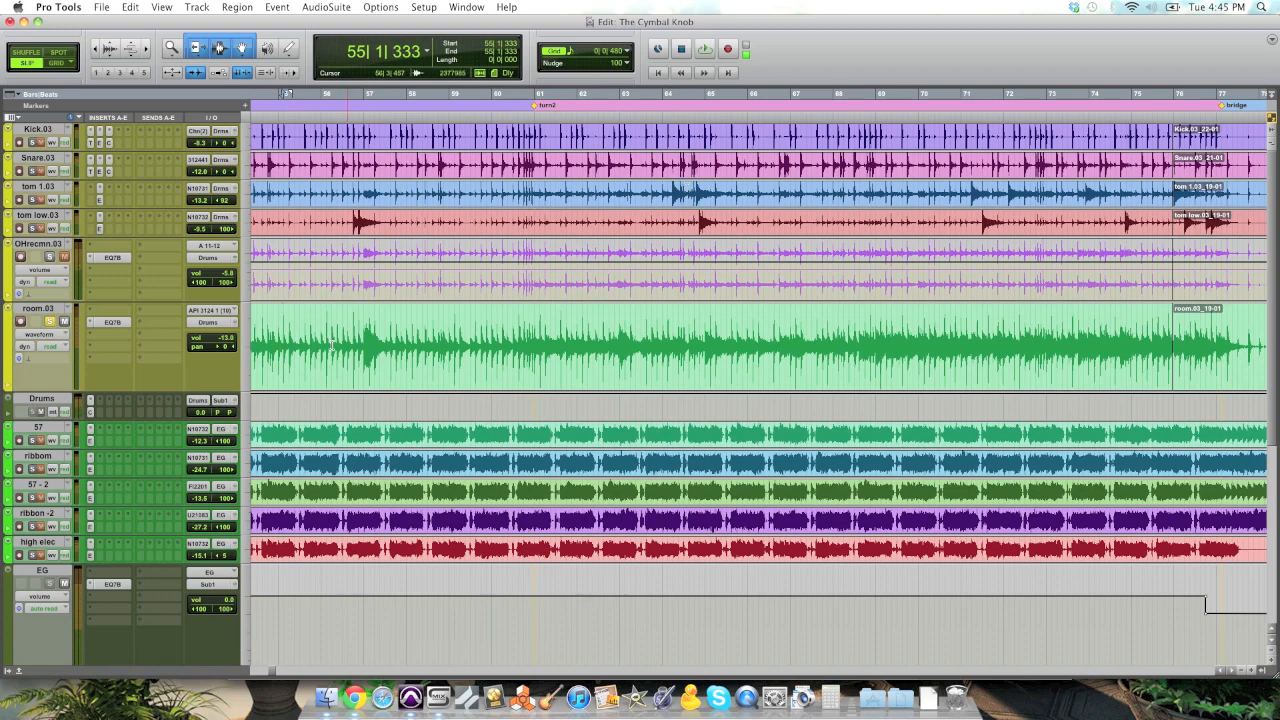
{"action": "scroll", "coordinate": [320, 322], "scroll_direction": "right", "scroll_amount": 5}
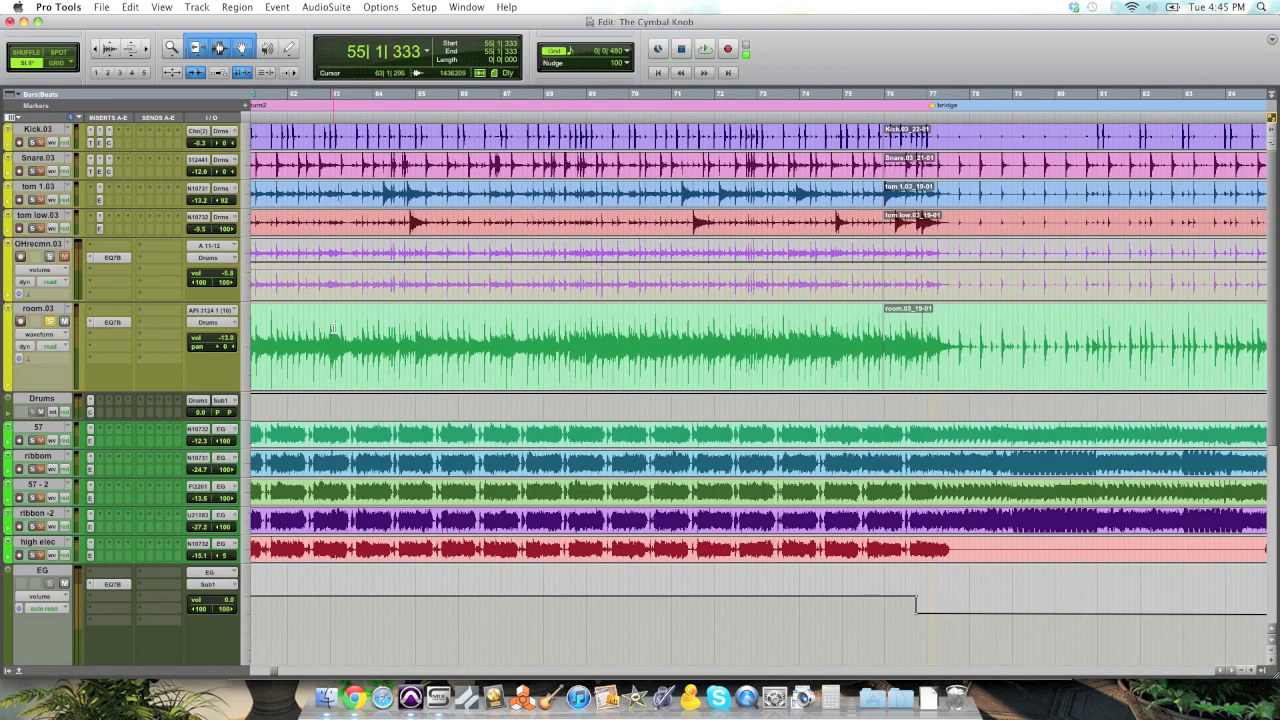
{"action": "scroll", "coordinate": [334, 330], "scroll_direction": "left", "scroll_amount": 10}
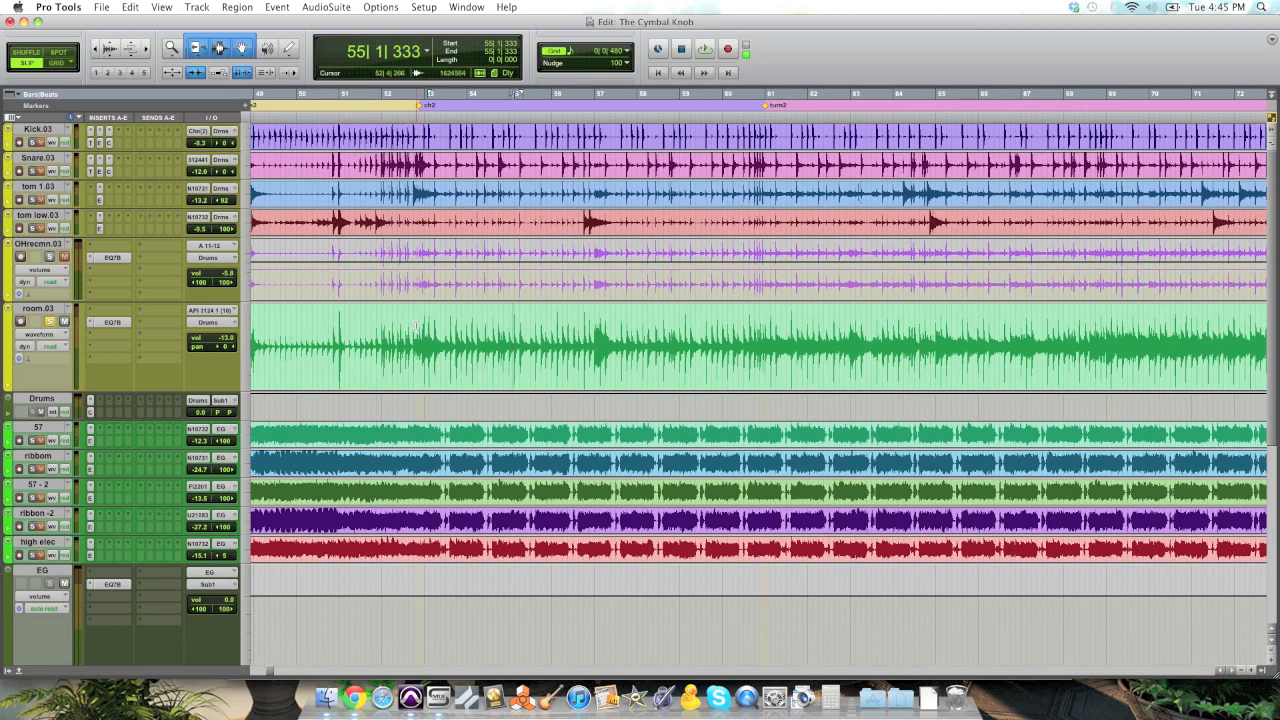
{"action": "left_click", "coordinate": [50, 321]}
Step: Raise the room track's volume automation to -8.9 dB from the turn2 marker to about bar 67
{"action": "left_click", "coordinate": [765, 320]}
{"action": "left_click", "coordinate": [764, 320]}
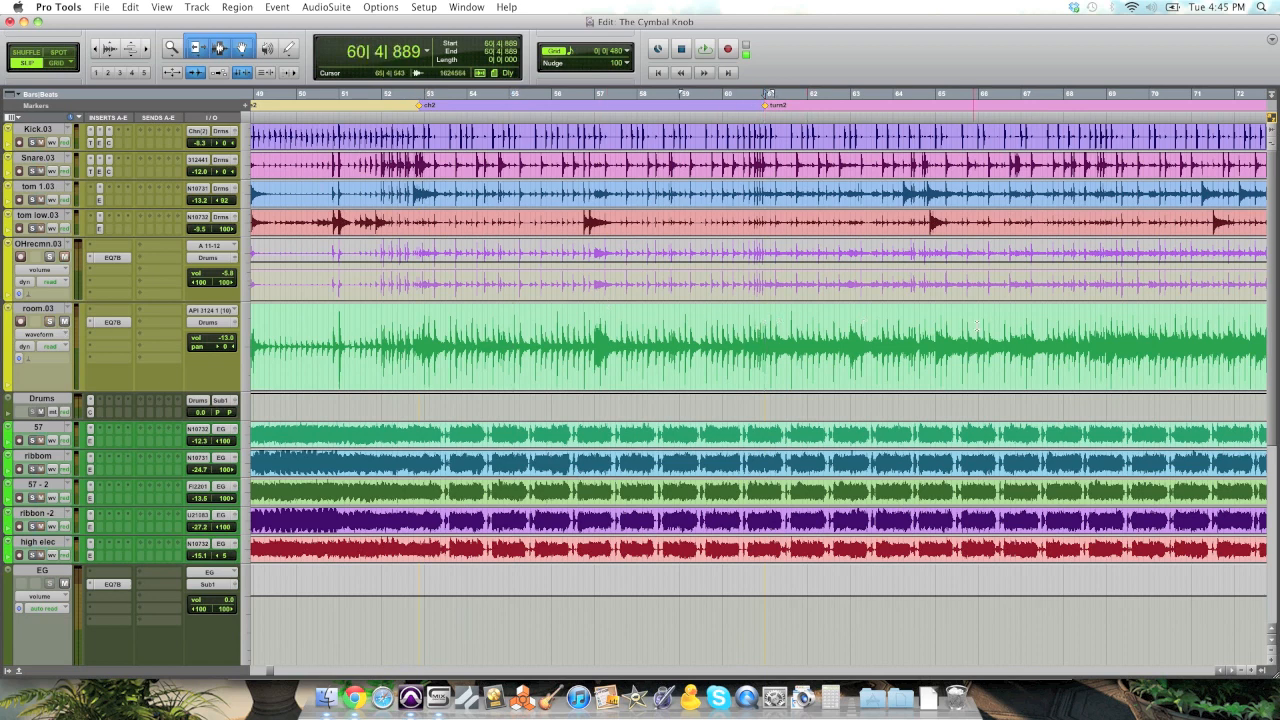
{"action": "left_click", "coordinate": [1058, 325], "text": "shift"}
{"action": "left_click", "coordinate": [40, 334]}
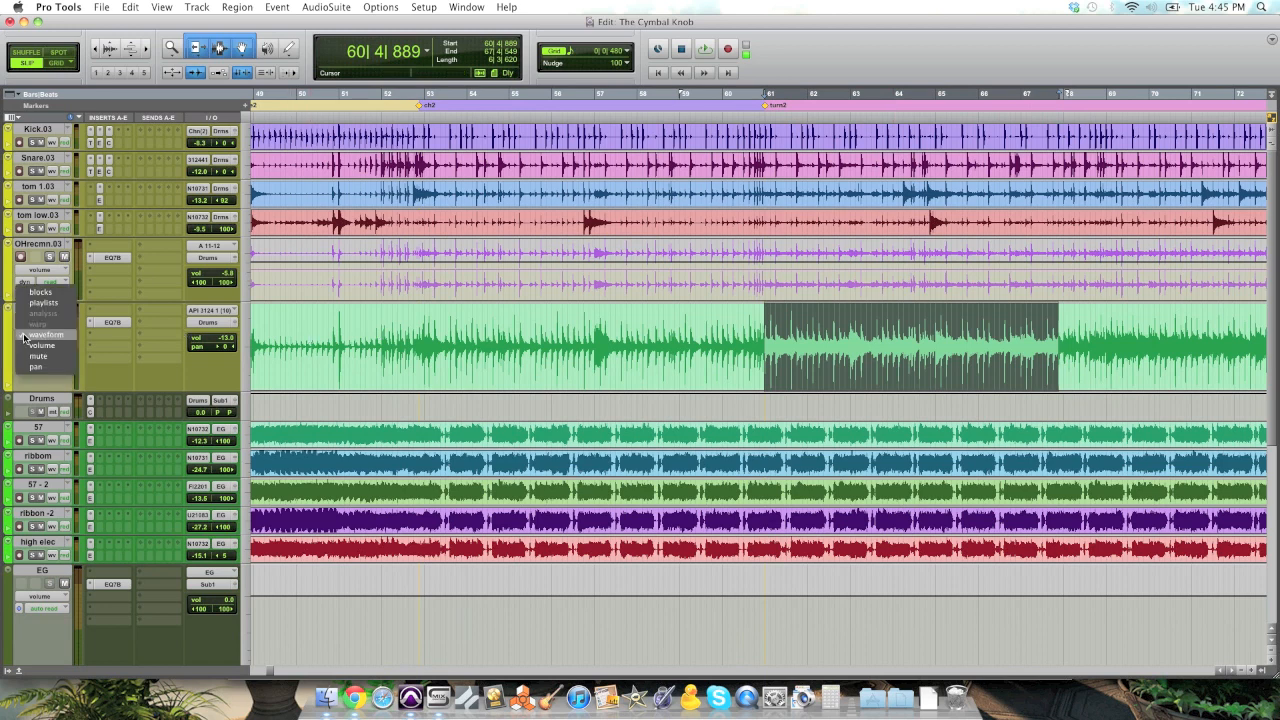
{"action": "left_click", "coordinate": [41, 345]}
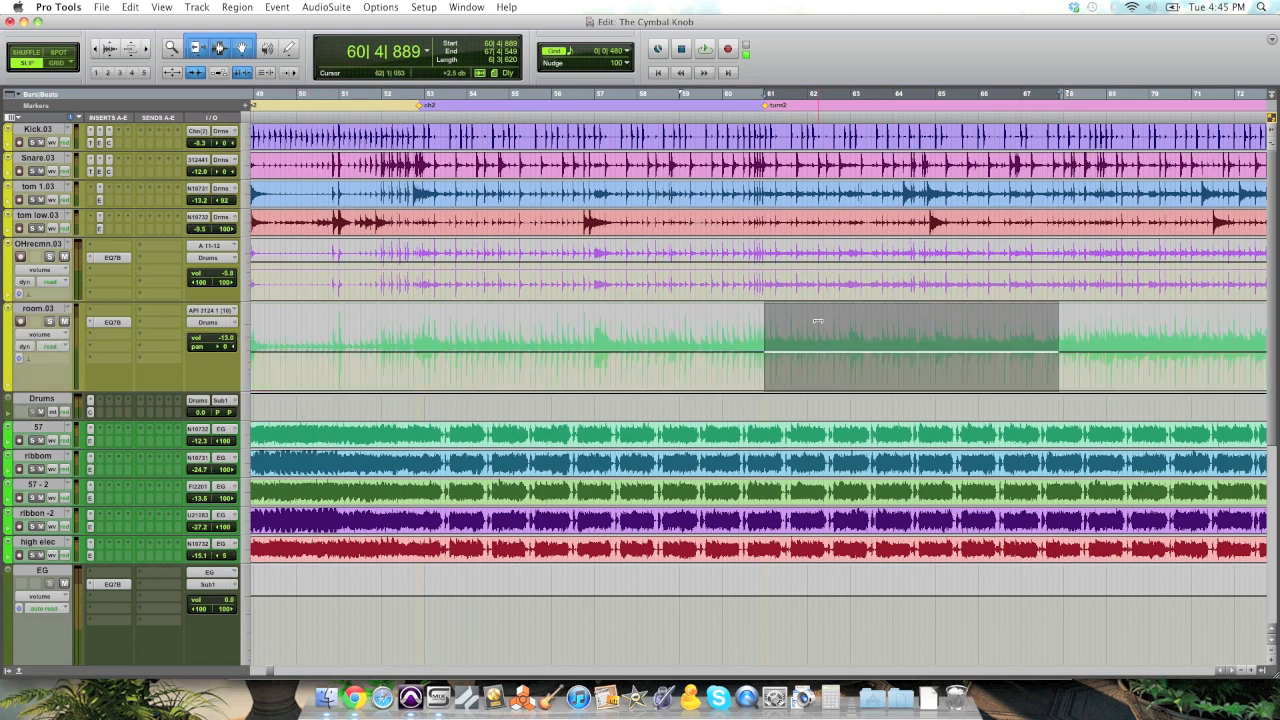
{"action": "left_click_drag", "start_coordinate": [819, 321], "coordinate": [819, 310]}
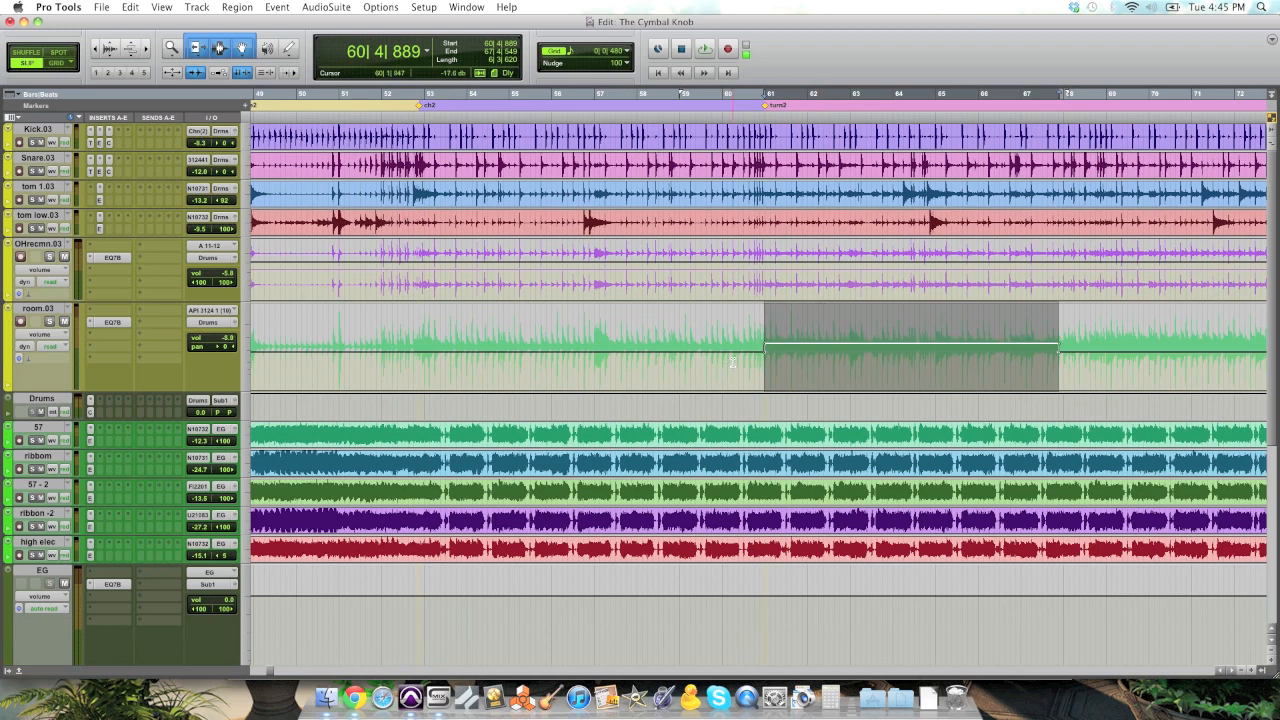
Step: Play the mix from about bar 59 to audition the room track boost entering turn2
{"action": "left_click", "coordinate": [380, 347]}
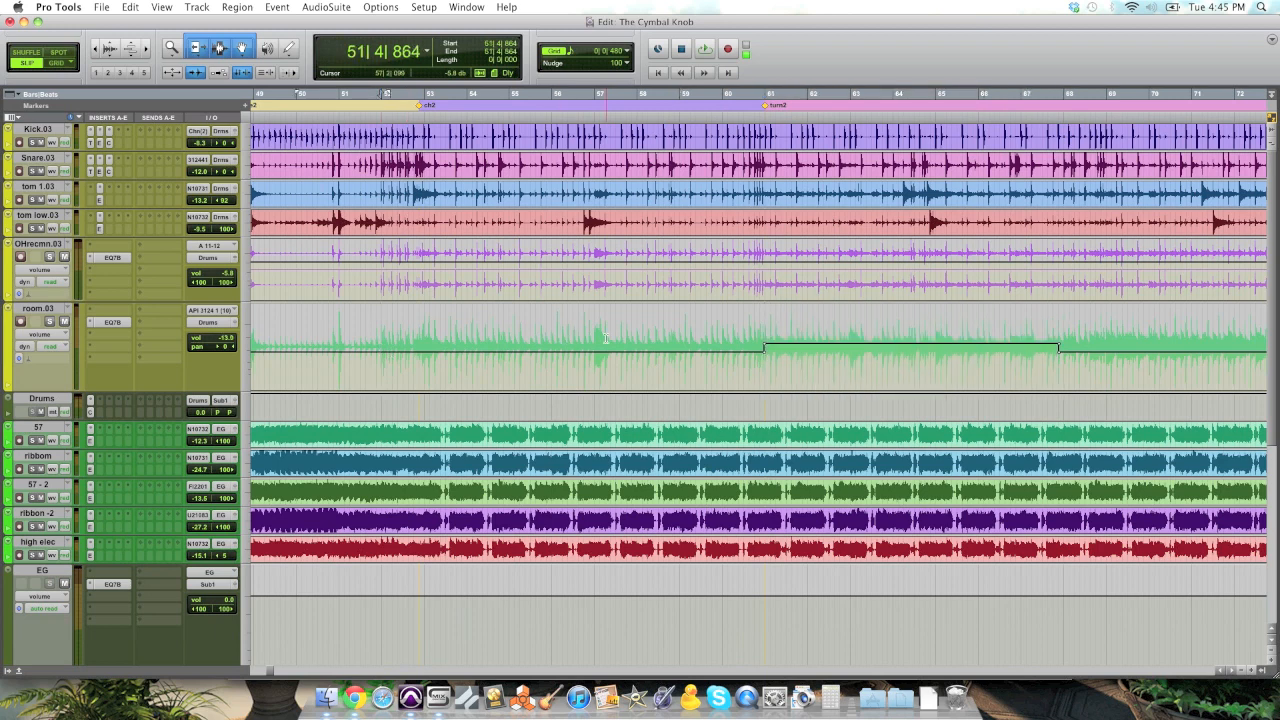
{"action": "left_click", "coordinate": [697, 338]}
{"action": "key", "text": "space"}
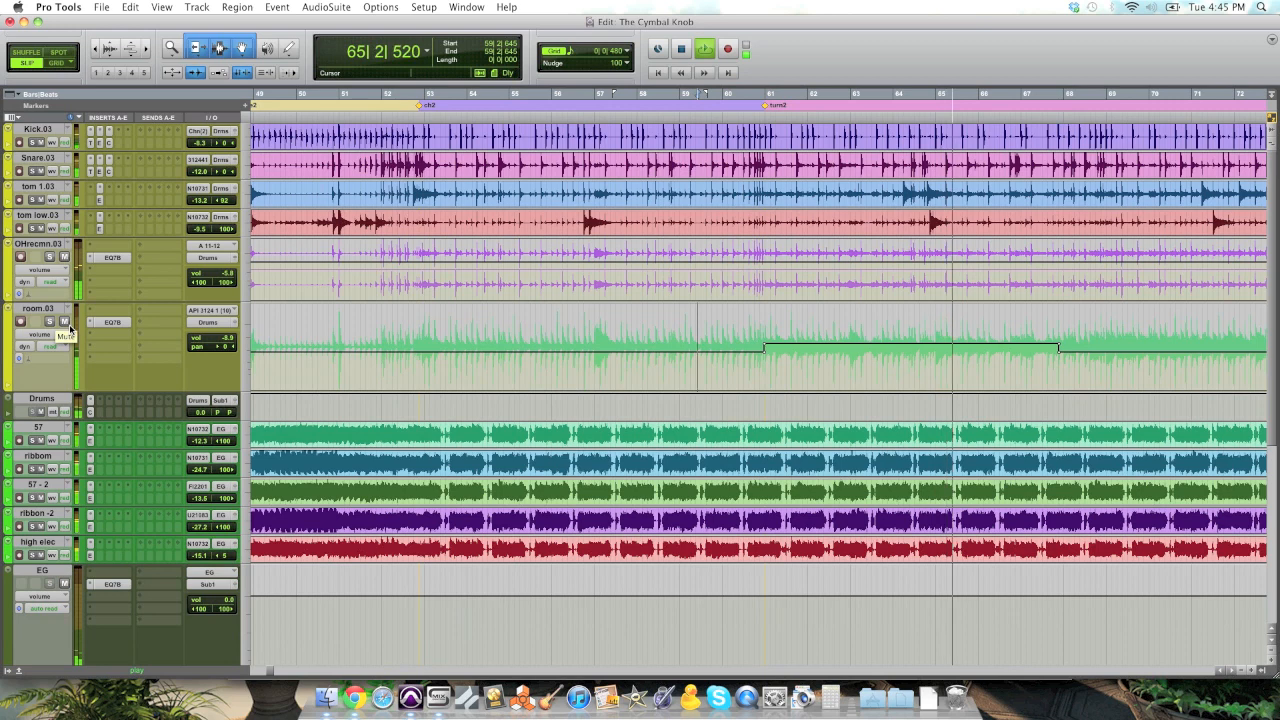
{"action": "key", "text": "space"}
Step: Play from about bar 60 while muting and unmuting the room track to compare the boosted section with and without it
{"action": "left_click", "coordinate": [744, 342]}
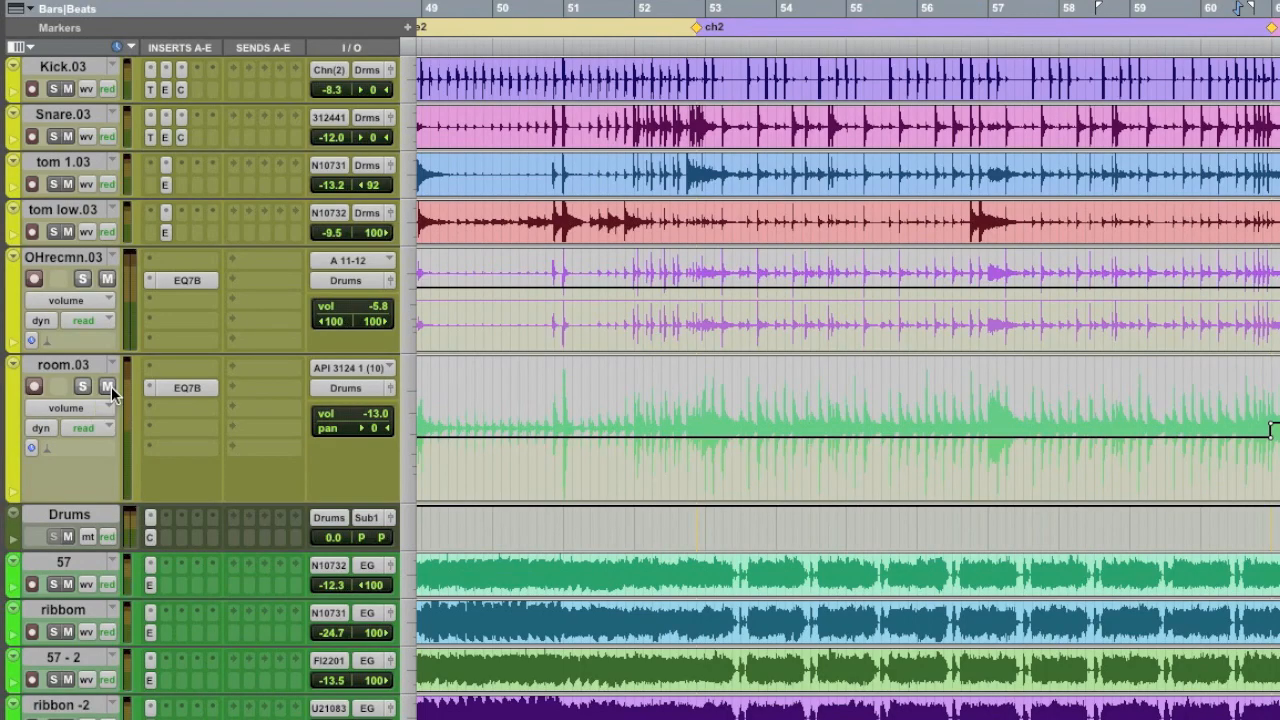
{"action": "key", "text": "space"}
{"action": "left_click", "coordinate": [108, 386]}
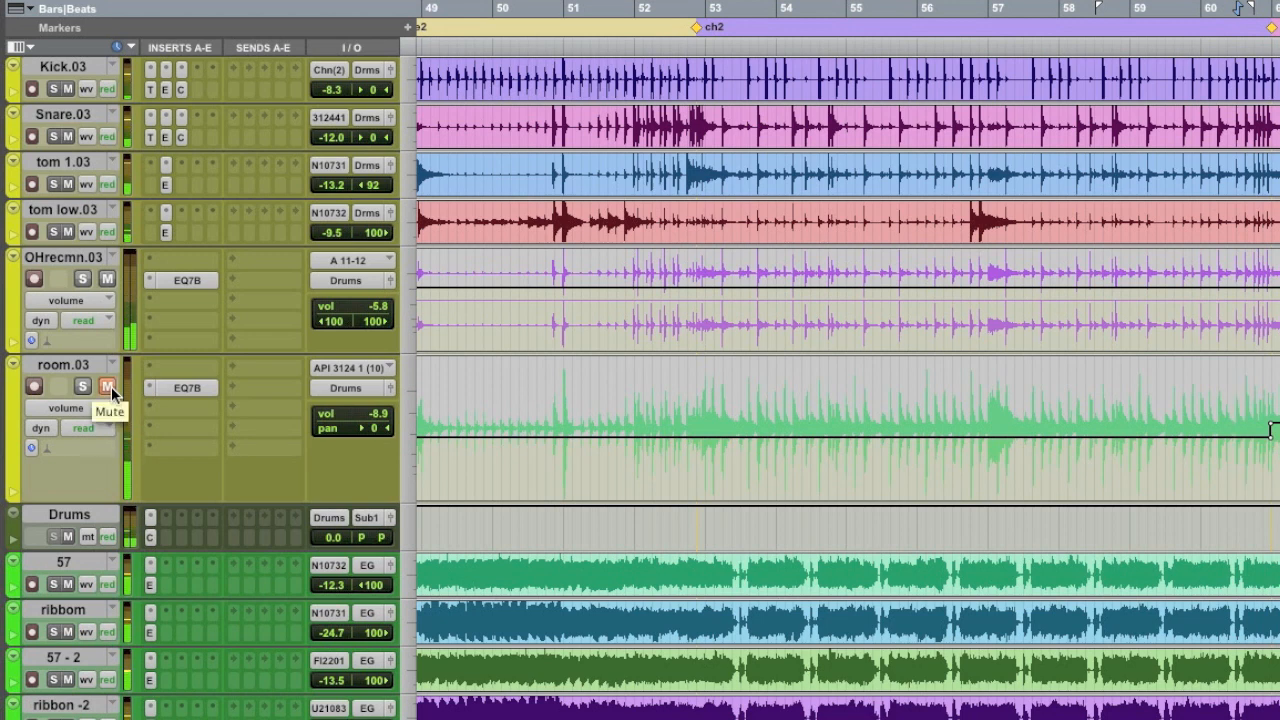
{"action": "left_click", "coordinate": [109, 386]}
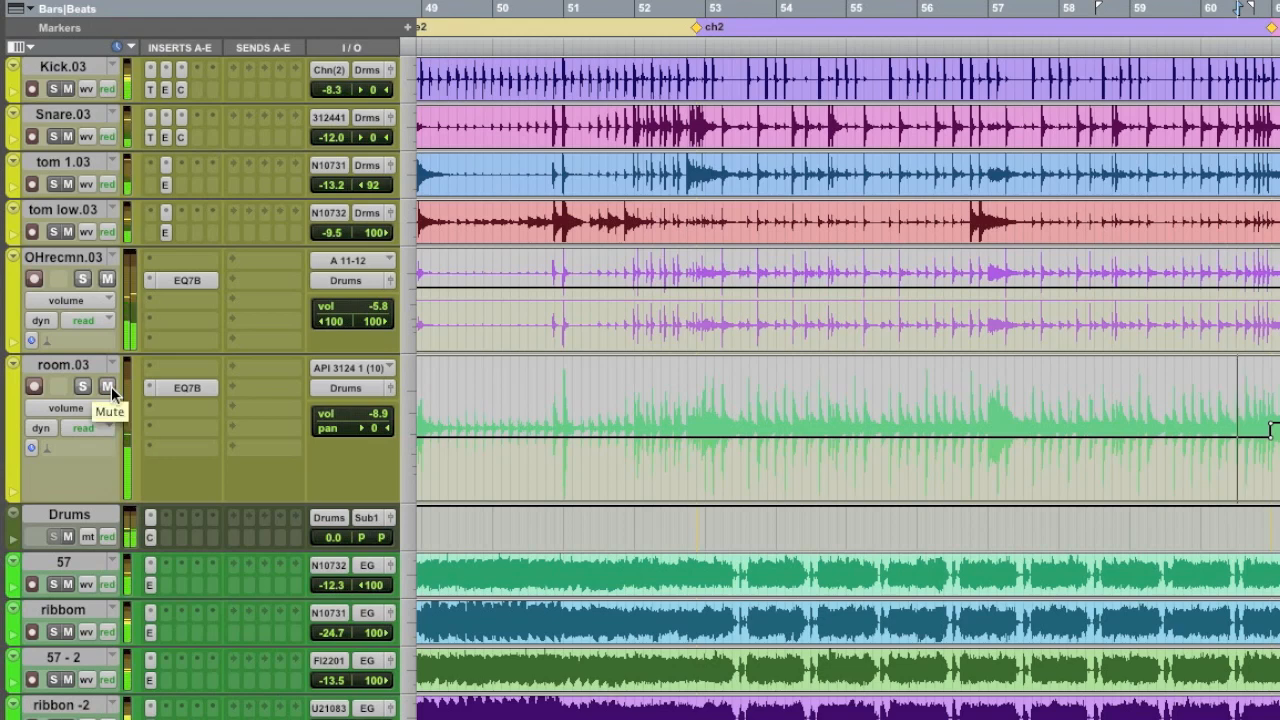
{"action": "left_click", "coordinate": [109, 386]}
{"action": "left_click", "coordinate": [109, 386]}
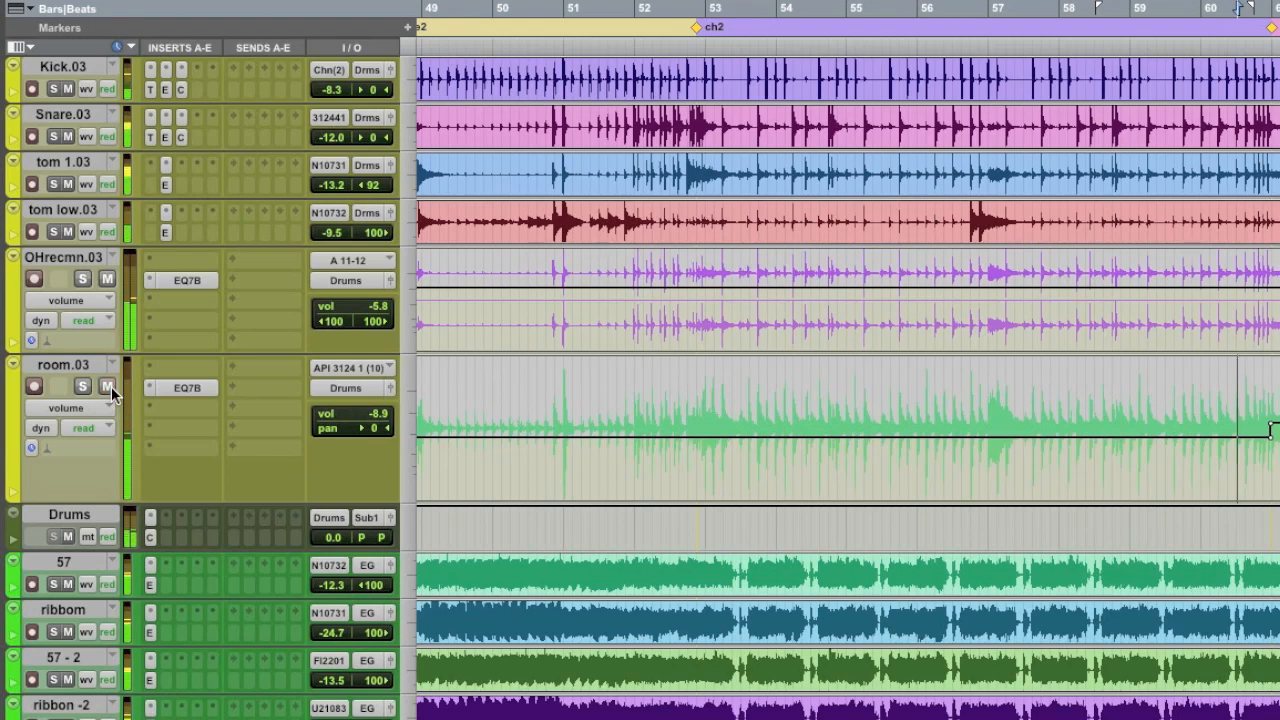